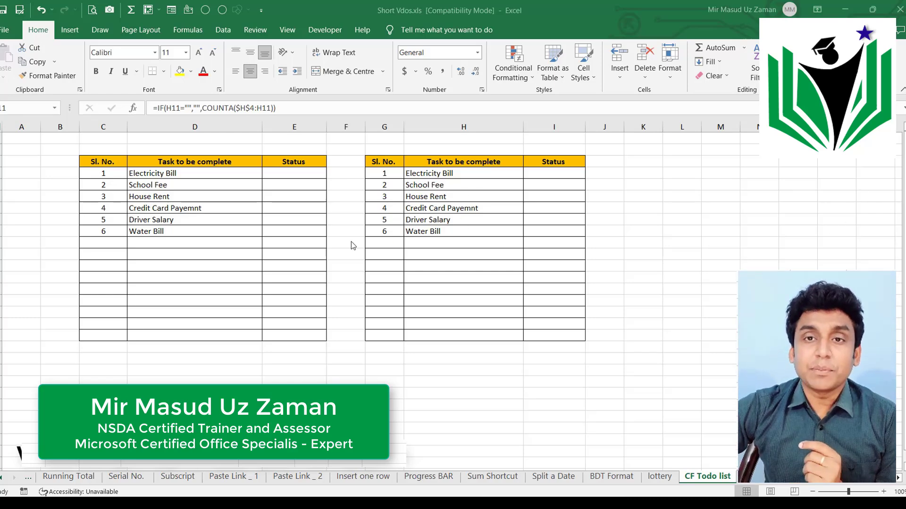
- Set the Electricity Bill status in the first to-do table to Yes
{"action": "left_click", "coordinate": [184, 173]}
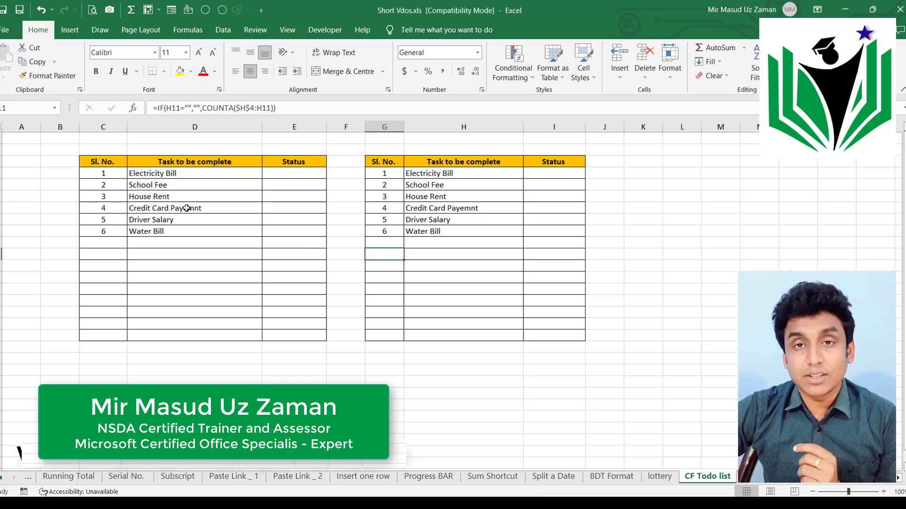
{"action": "left_click", "coordinate": [297, 174]}
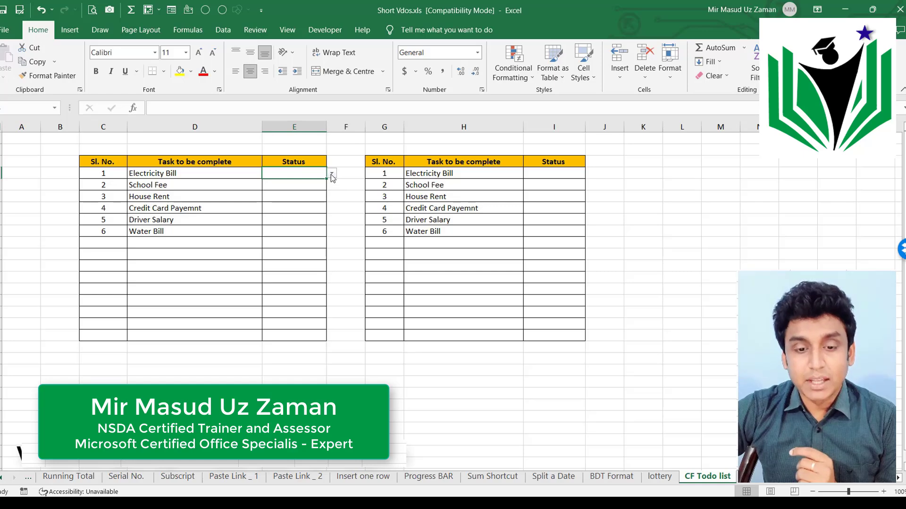
{"action": "left_click", "coordinate": [332, 175]}
{"action": "left_click", "coordinate": [296, 183]}
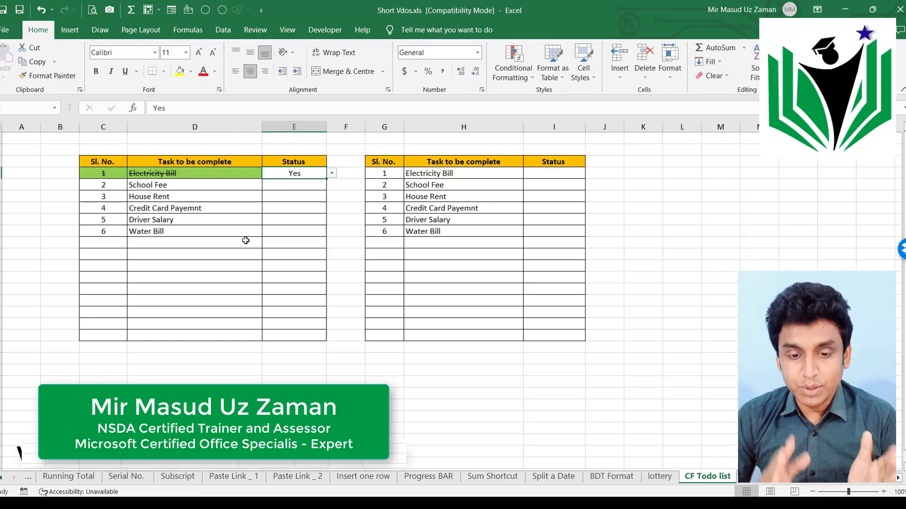
- Add a list data validation with the source Yes,No to the second table's Status cells I4:I18
{"action": "left_click_drag", "start_coordinate": [449, 173], "coordinate": [446, 231]}
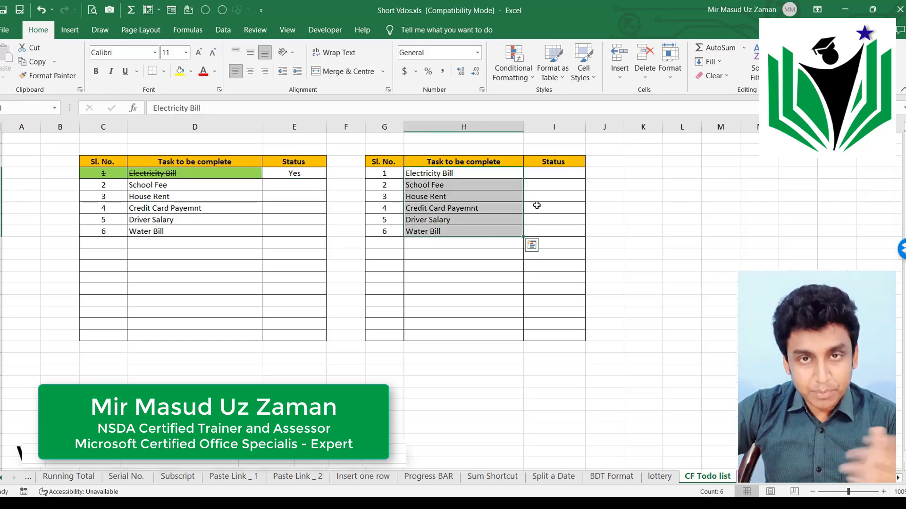
{"action": "left_click_drag", "start_coordinate": [546, 178], "coordinate": [555, 251]}
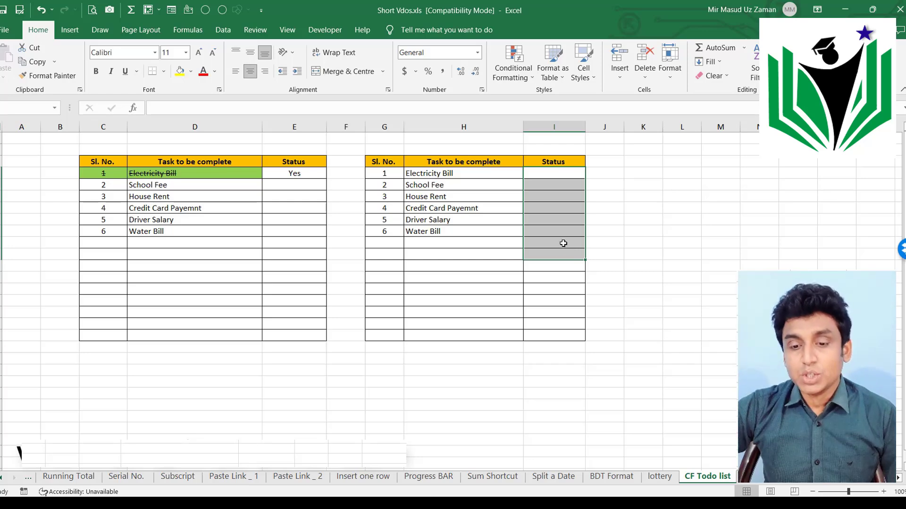
{"action": "left_click", "coordinate": [564, 243]}
{"action": "left_click_drag", "start_coordinate": [545, 174], "coordinate": [557, 336]}
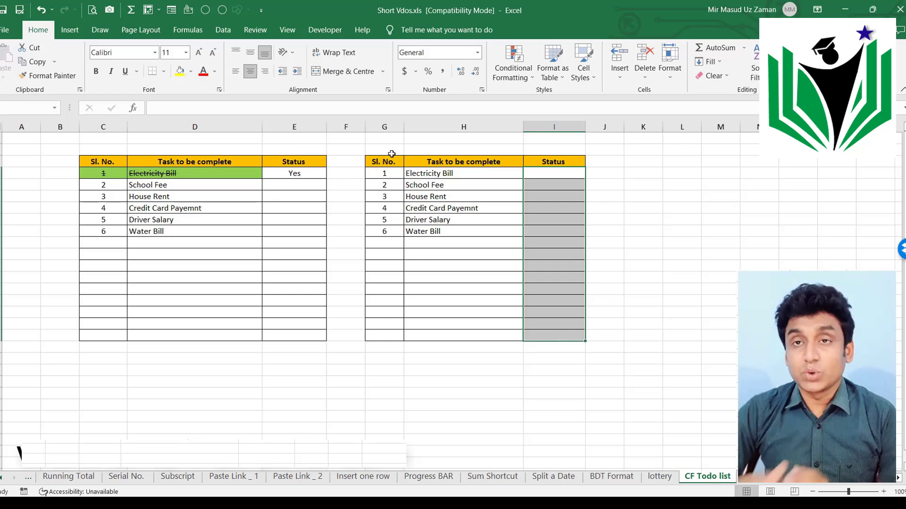
{"action": "left_click", "coordinate": [224, 31]}
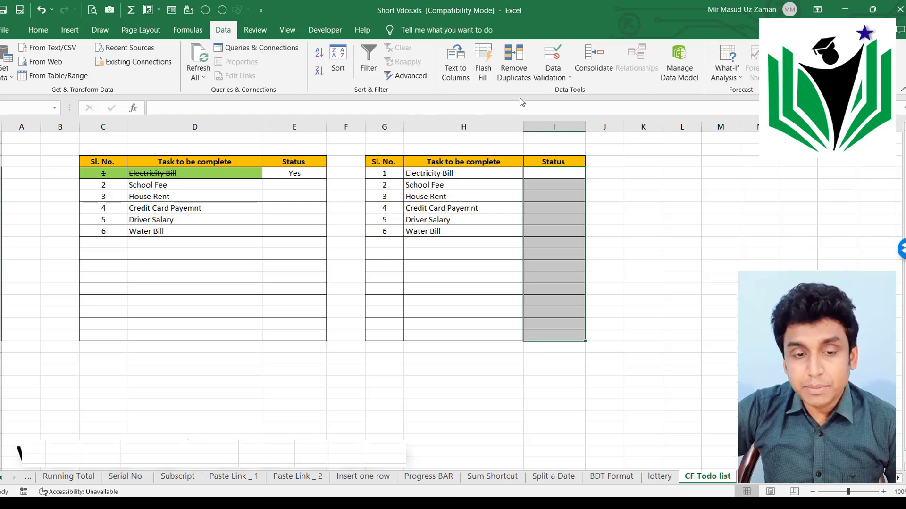
{"action": "left_click", "coordinate": [553, 57]}
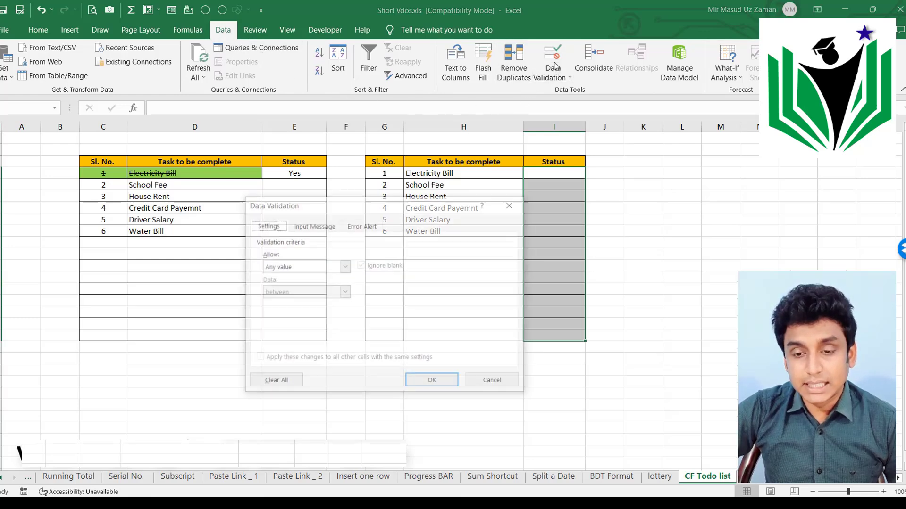
{"action": "left_click", "coordinate": [313, 268]}
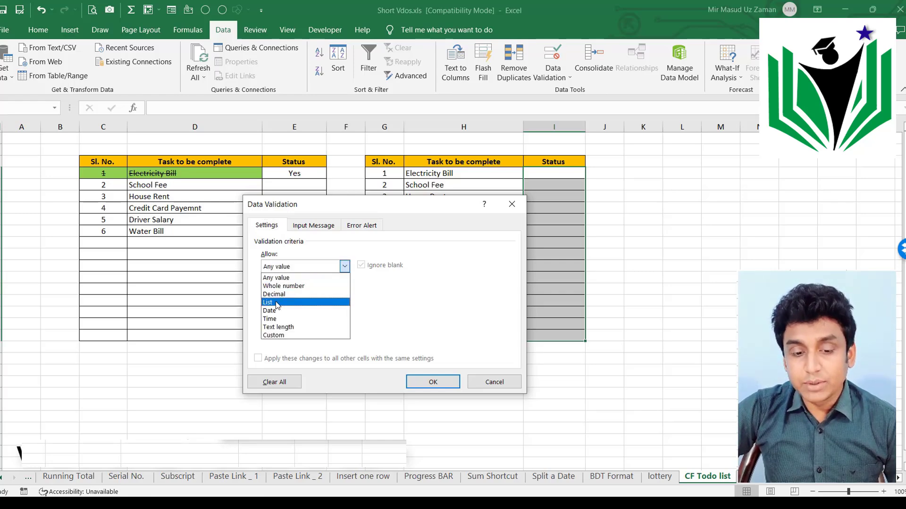
{"action": "left_click", "coordinate": [302, 300]}
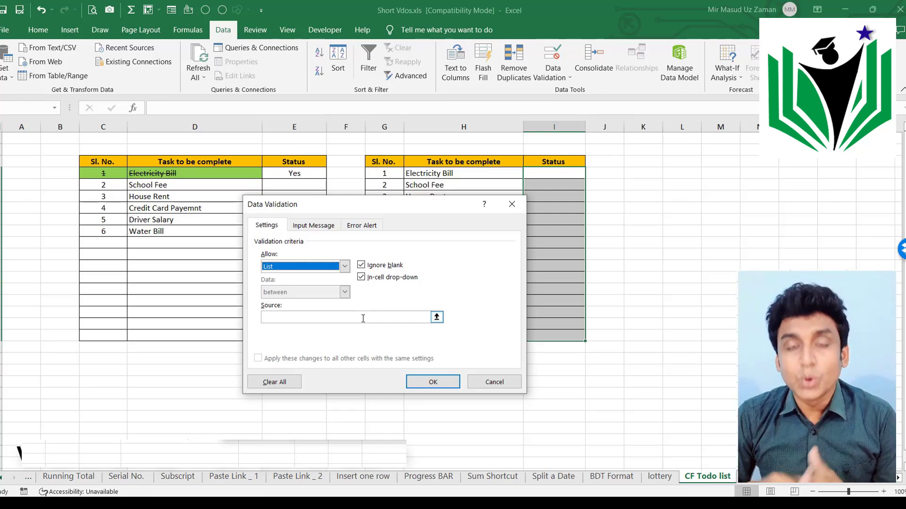
{"action": "left_click", "coordinate": [304, 318]}
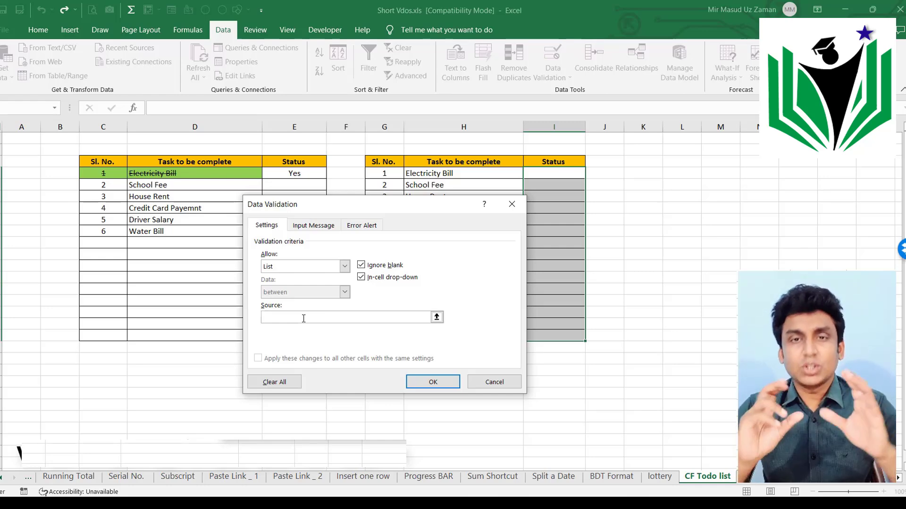
{"action": "type", "text": "Y"}
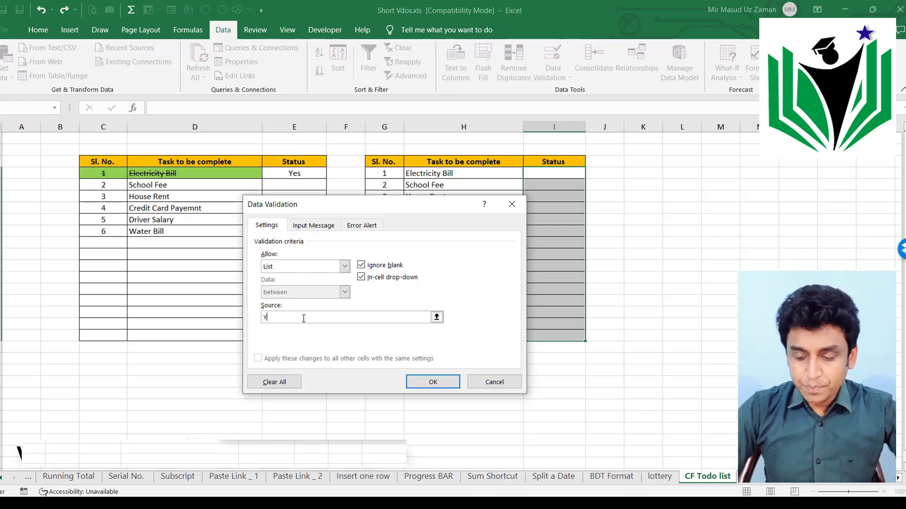
{"action": "type", "text": "es,No"}
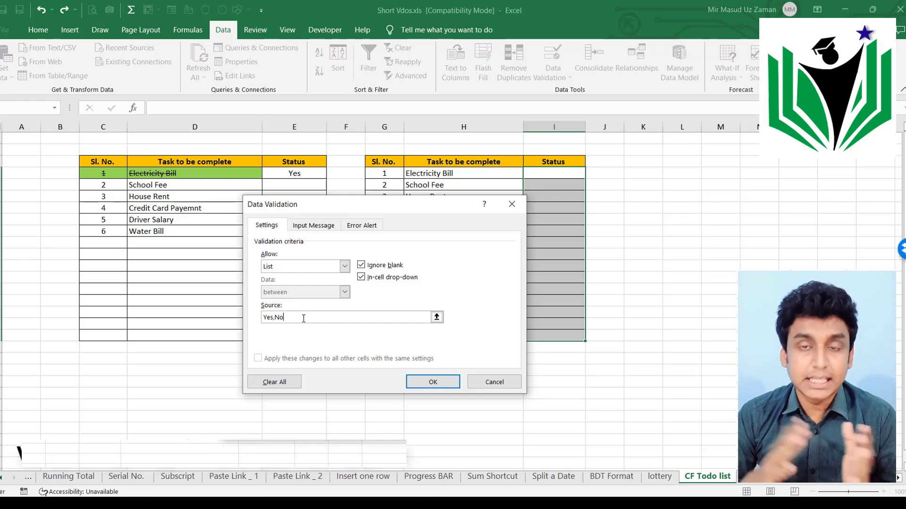
{"action": "left_click", "coordinate": [430, 381]}
- Try the status drop-downs in the second table by choosing Yes for Electricity Bill and No for School Fee
{"action": "left_click", "coordinate": [562, 174]}
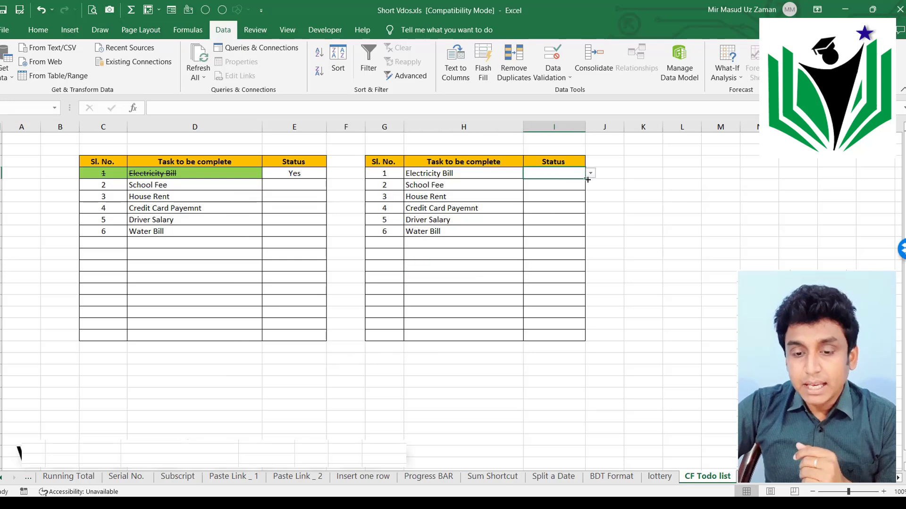
{"action": "left_click", "coordinate": [591, 173]}
{"action": "left_click", "coordinate": [551, 184]}
{"action": "left_click", "coordinate": [561, 185]}
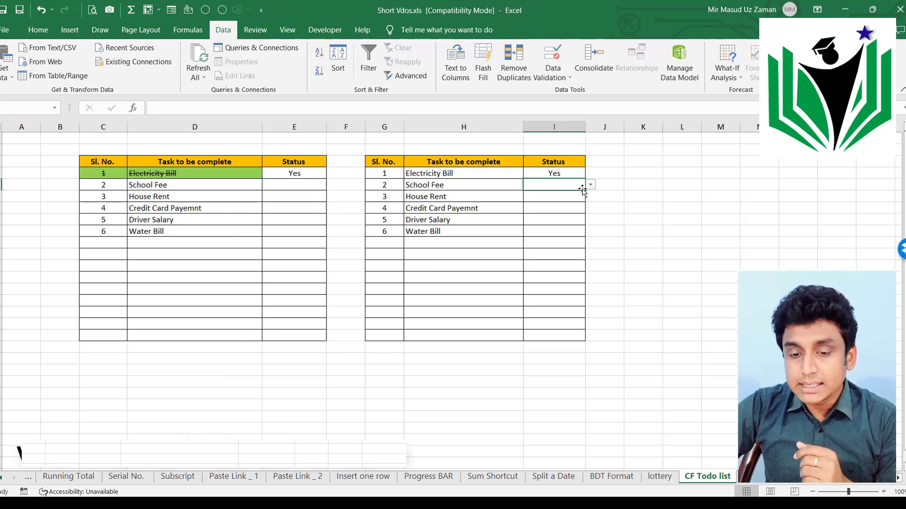
{"action": "left_click", "coordinate": [590, 185]}
{"action": "left_click", "coordinate": [551, 203]}
{"action": "left_click", "coordinate": [548, 240]}
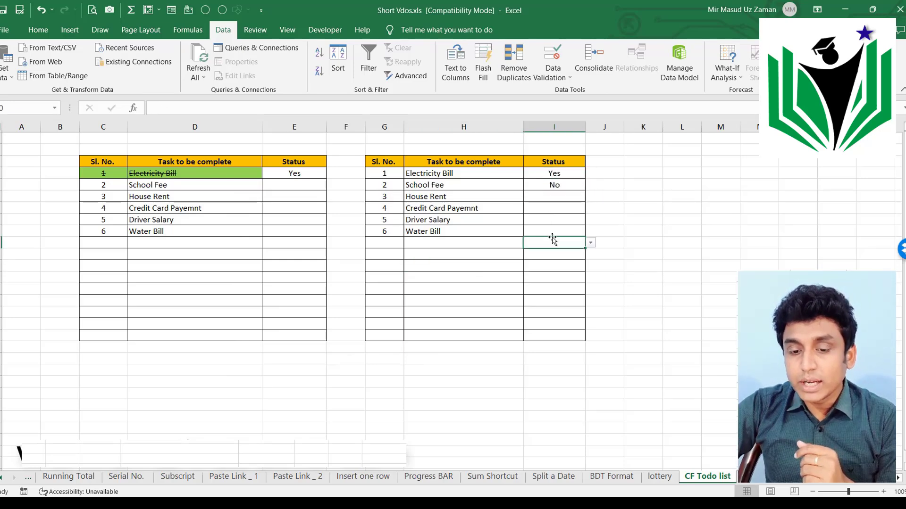
- Clear the test entries from the Status column of the second table
{"action": "left_click_drag", "start_coordinate": [568, 173], "coordinate": [558, 253]}
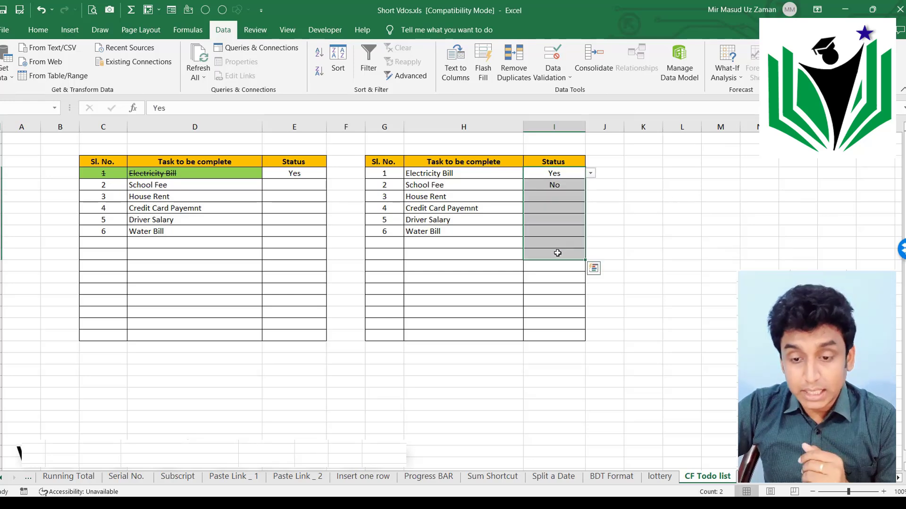
{"action": "key", "text": "Delete"}
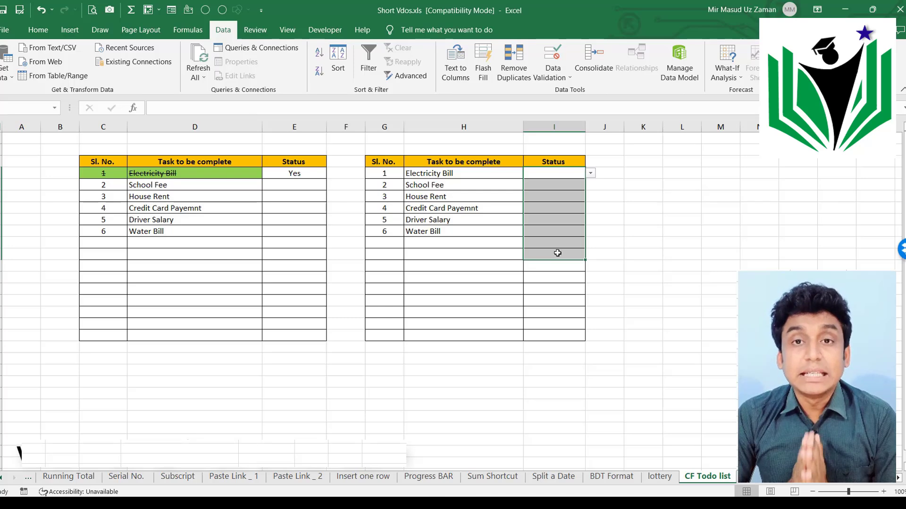
{"action": "left_click", "coordinate": [552, 171]}
- Start a new conditional formatting rule for cell G4 that uses a formula to determine which cells to format
{"action": "left_click_drag", "start_coordinate": [385, 173], "coordinate": [505, 326]}
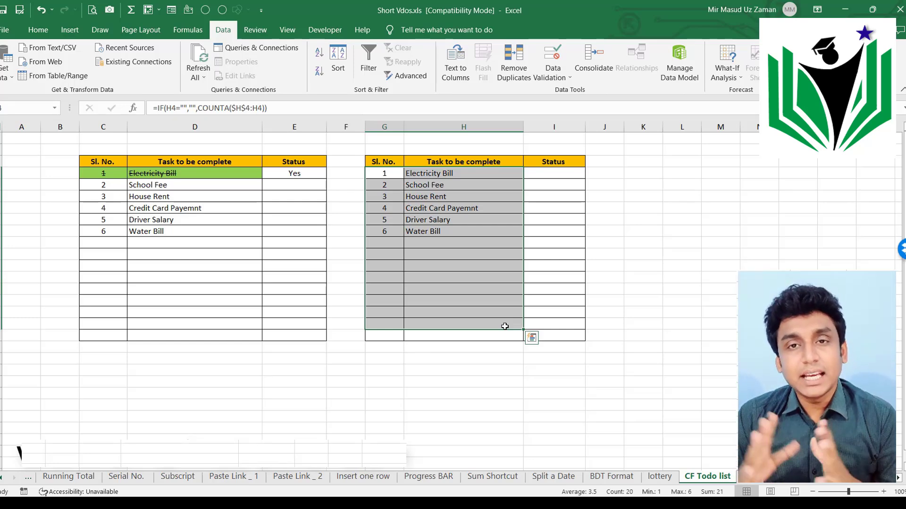
{"action": "left_click", "coordinate": [505, 326]}
{"action": "left_click", "coordinate": [384, 176]}
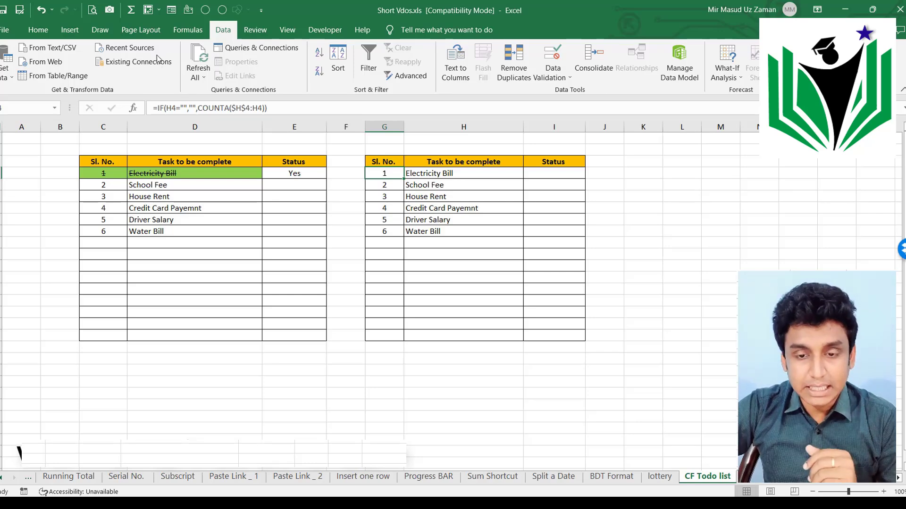
{"action": "left_click", "coordinate": [39, 29]}
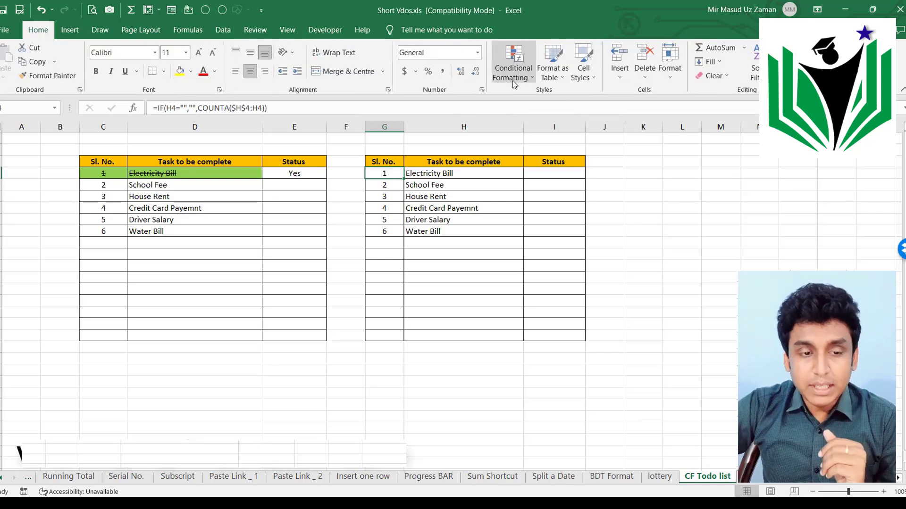
{"action": "left_click", "coordinate": [512, 77]}
{"action": "left_click", "coordinate": [528, 226]}
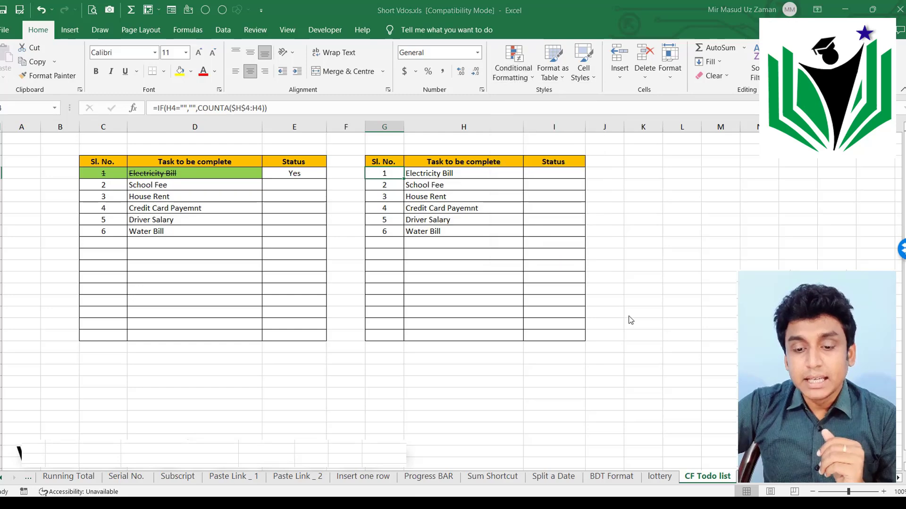
{"action": "left_click_drag", "start_coordinate": [419, 204], "coordinate": [630, 236]}
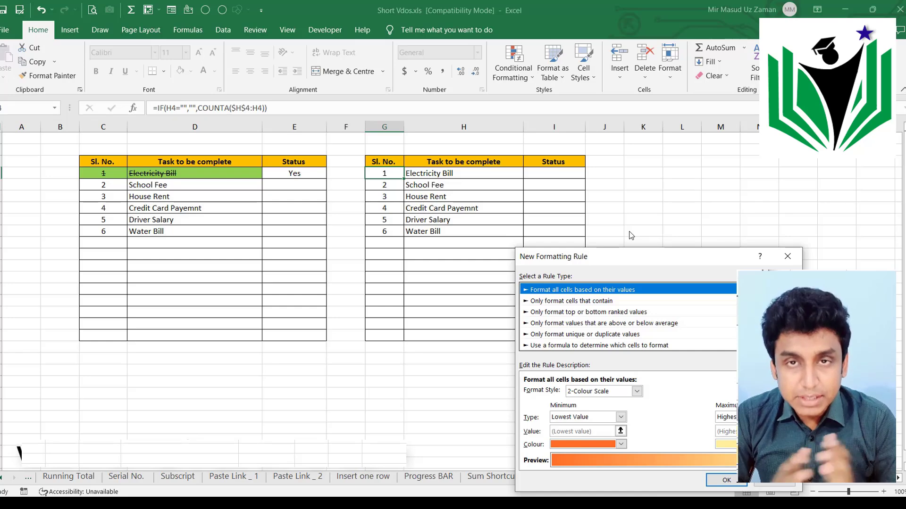
{"action": "left_click", "coordinate": [570, 347]}
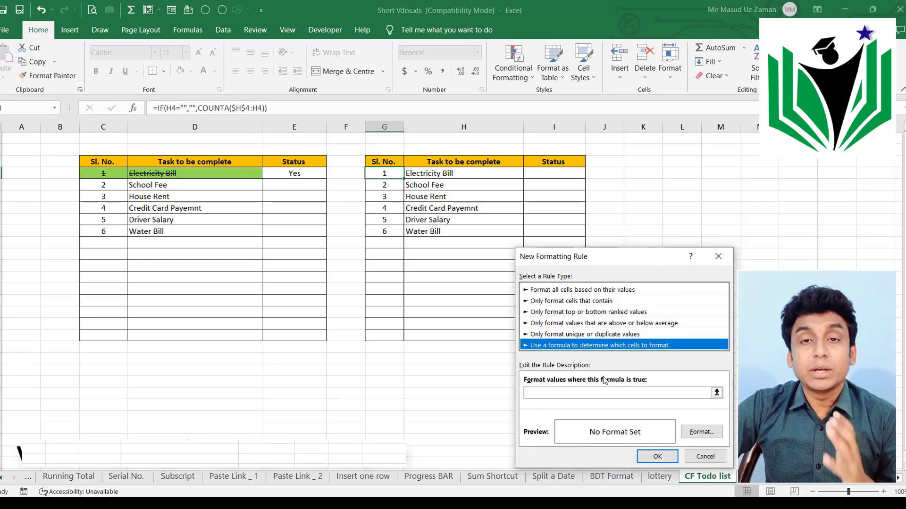
- Set the rule's formula to =$I4="Yes", with the column absolute and the row relative
{"action": "left_click", "coordinate": [542, 394]}
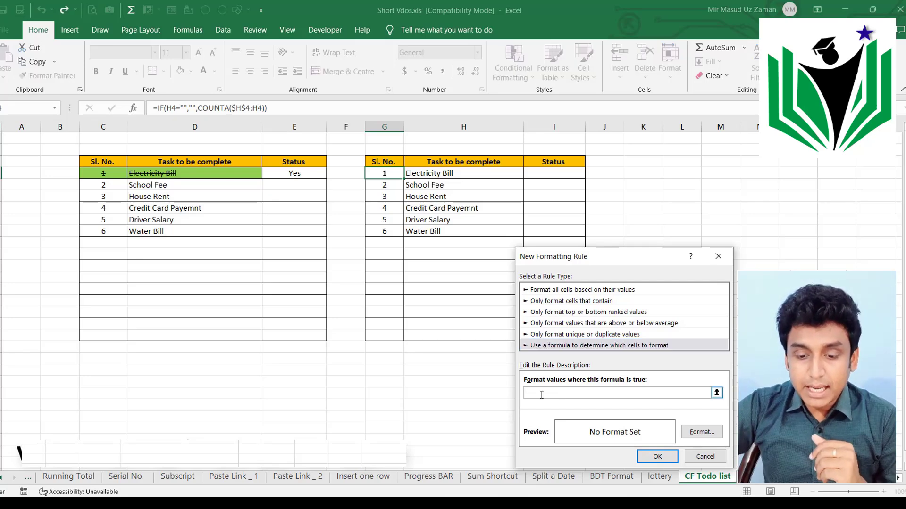
{"action": "type", "text": "="}
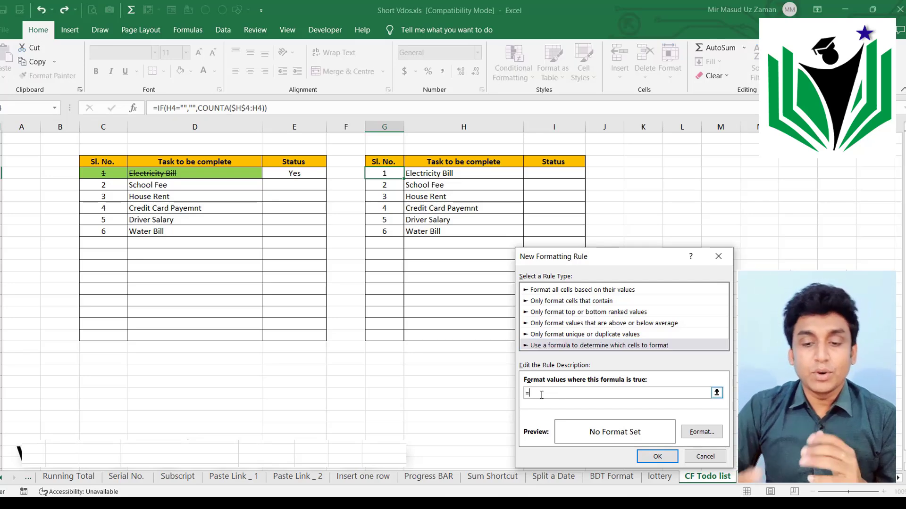
{"action": "left_click", "coordinate": [559, 175]}
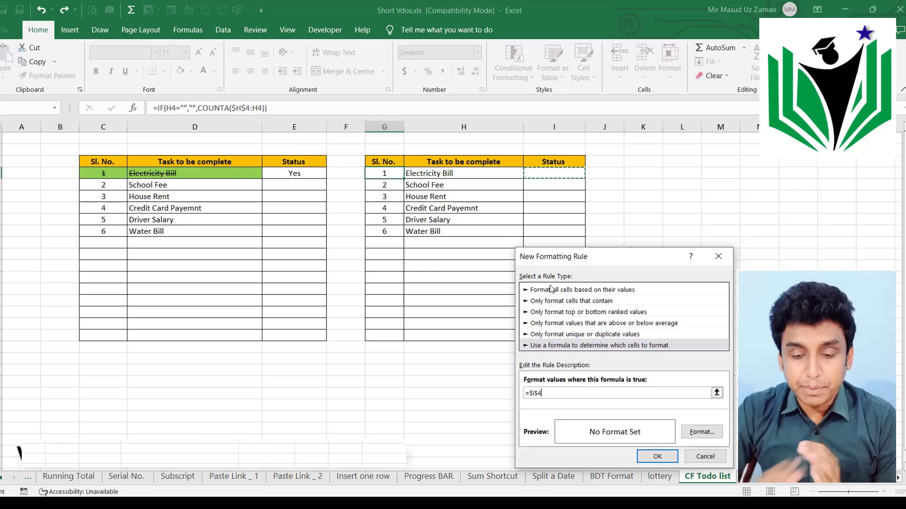
{"action": "left_click", "coordinate": [538, 393]}
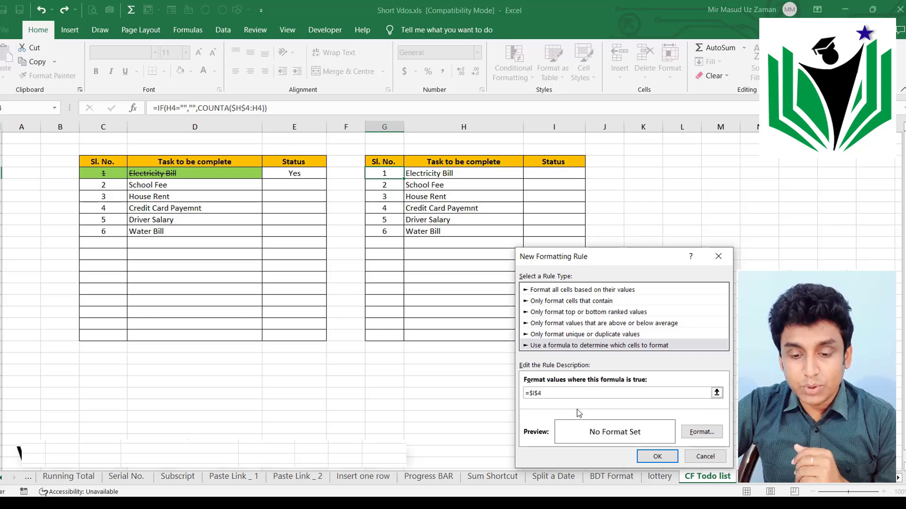
{"action": "key", "text": "BackSpace"}
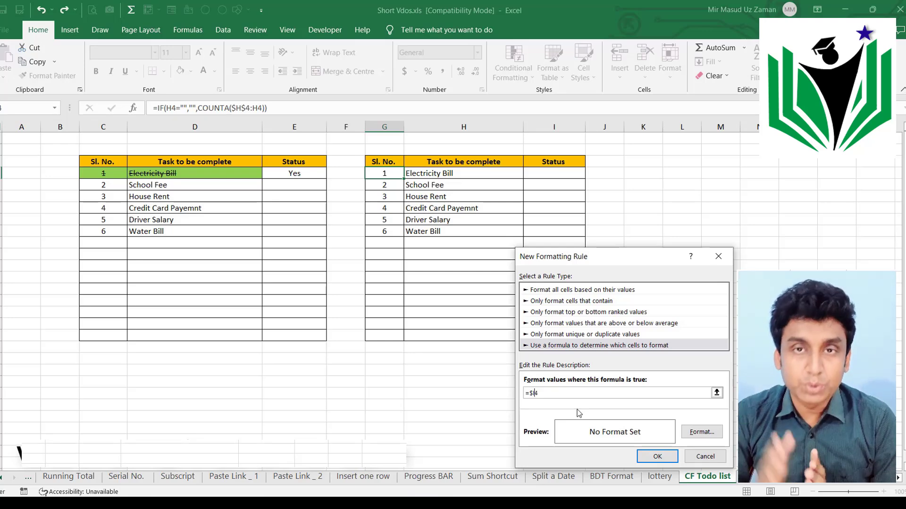
{"action": "left_click", "coordinate": [548, 393]}
{"action": "type", "text": "="}
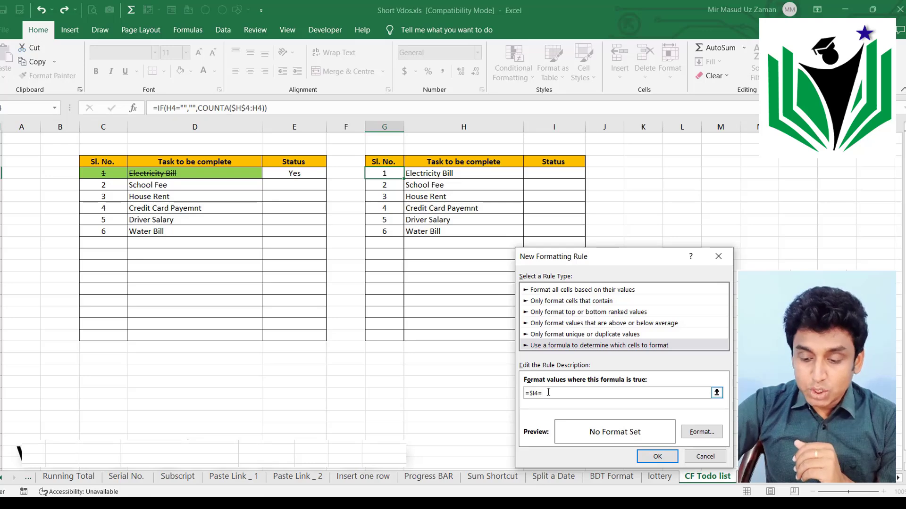
{"action": "type", "text": "\"Yes"}
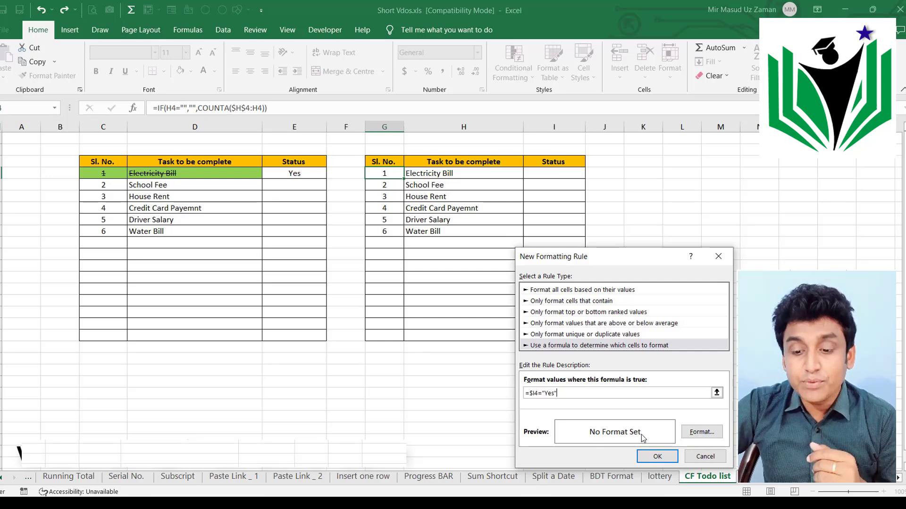
- Give the new rule a light green fill and strikethrough font, and create it
{"action": "left_click", "coordinate": [701, 435]}
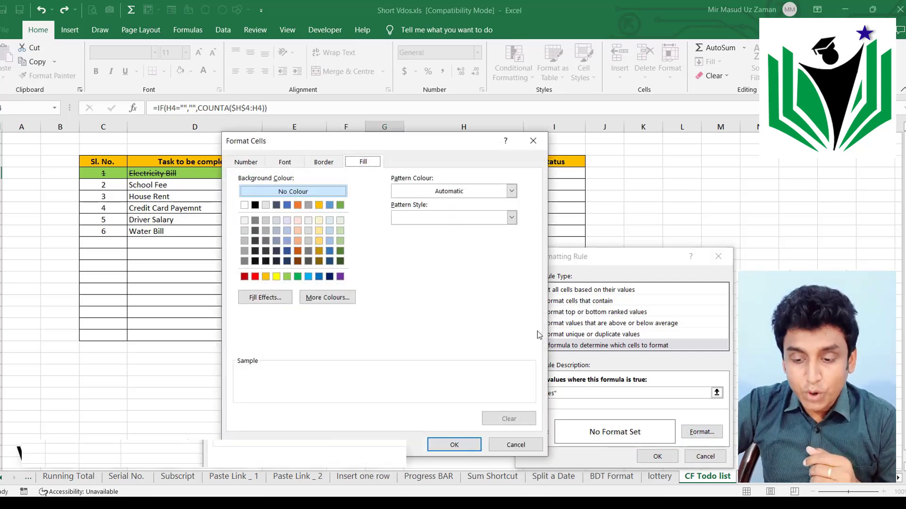
{"action": "left_click_drag", "start_coordinate": [418, 142], "coordinate": [311, 233]}
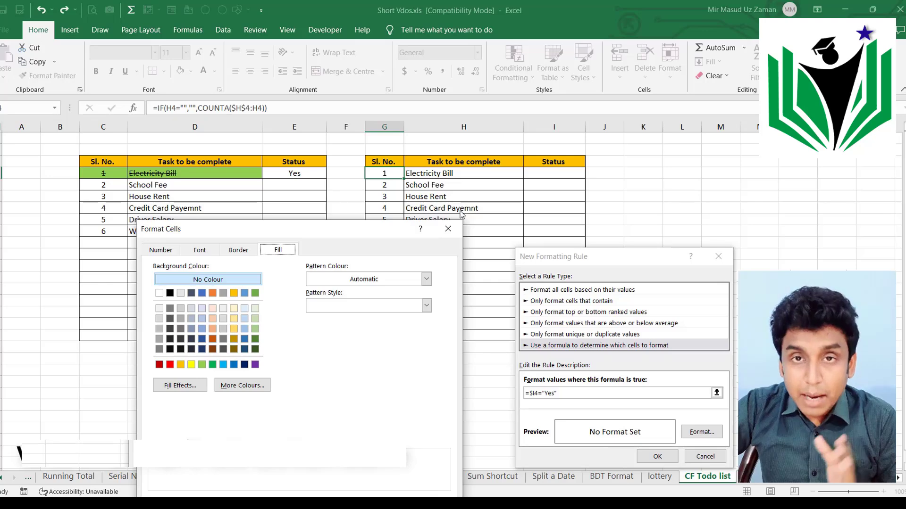
{"action": "left_click", "coordinate": [201, 365]}
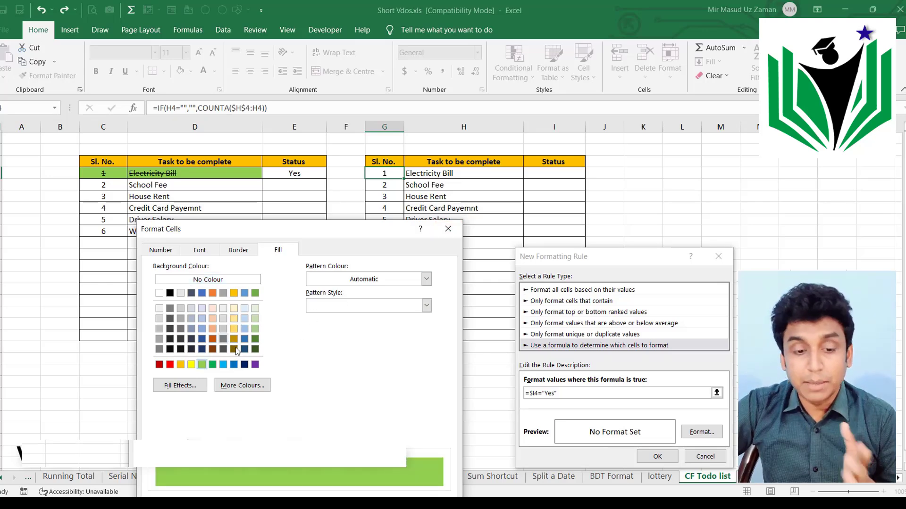
{"action": "left_click", "coordinate": [199, 251]}
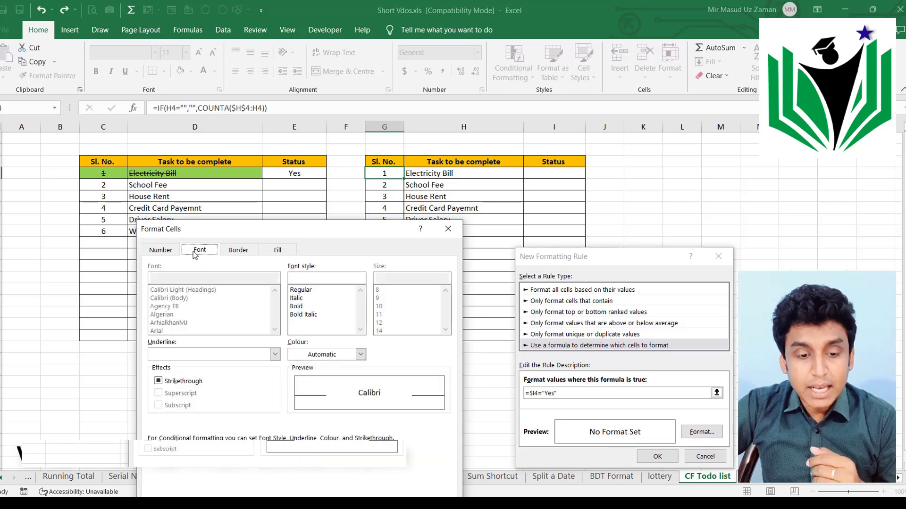
{"action": "left_click", "coordinate": [159, 382]}
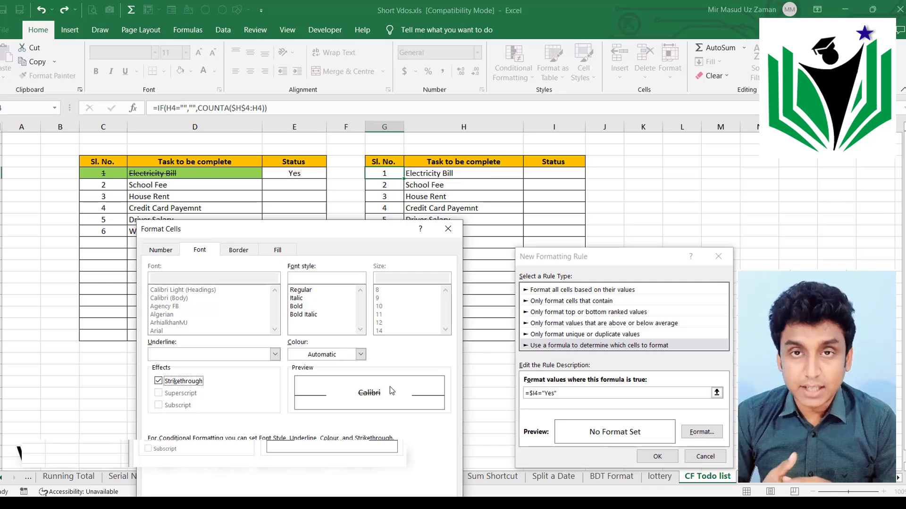
{"action": "left_click_drag", "start_coordinate": [330, 223], "coordinate": [326, 181]}
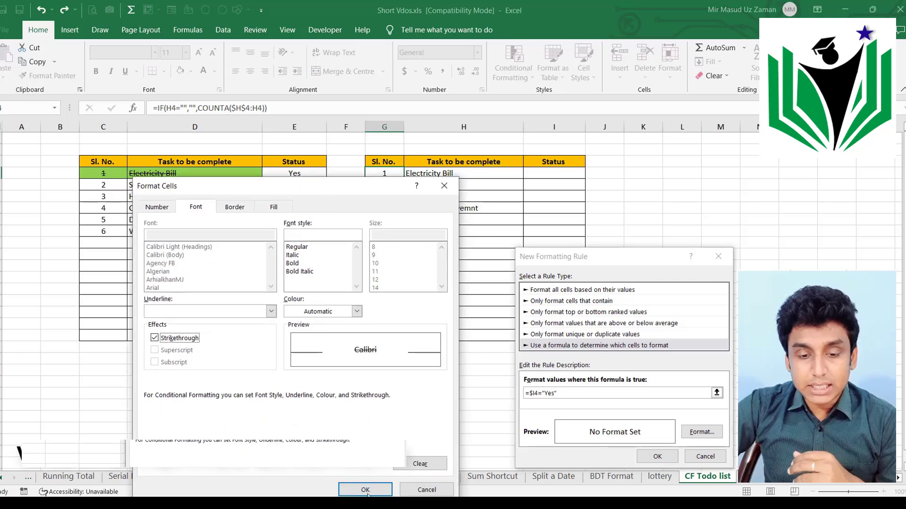
{"action": "left_click", "coordinate": [365, 490]}
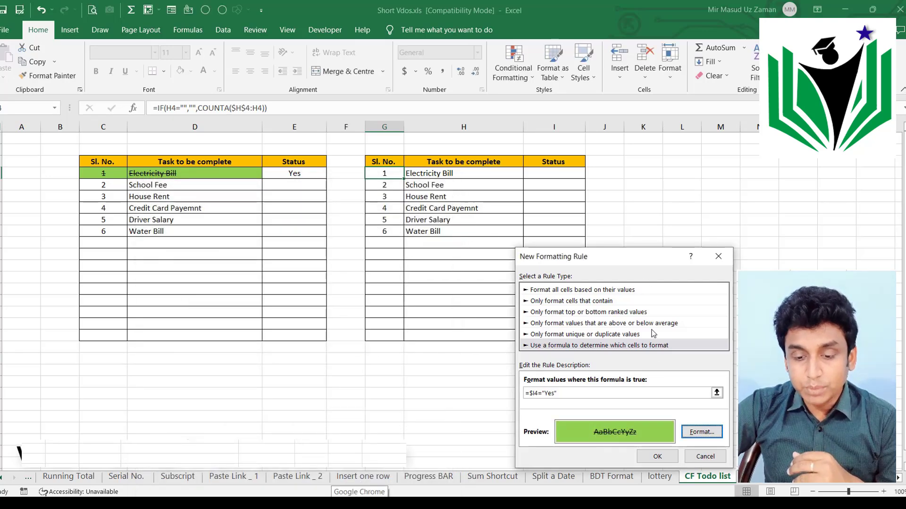
{"action": "left_click", "coordinate": [657, 458]}
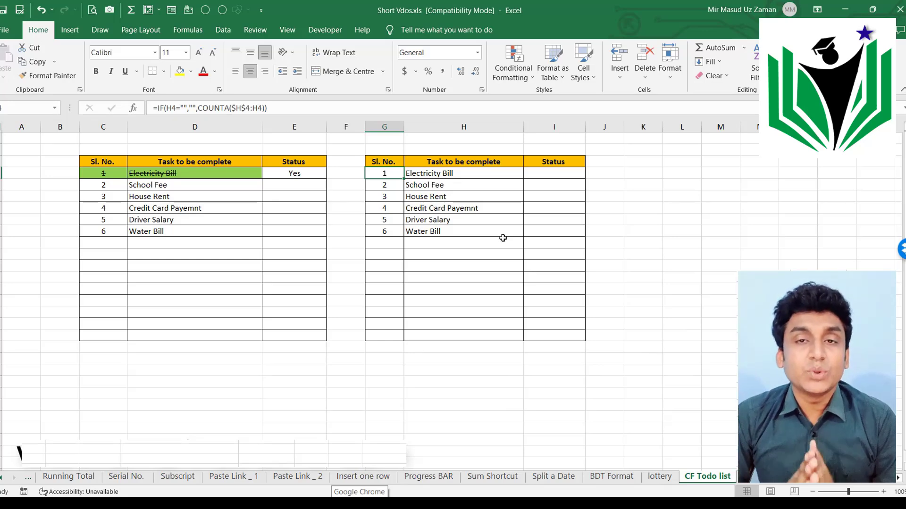
- Set the status of Electricity Bill in the second table to Yes
{"action": "left_click", "coordinate": [549, 184]}
{"action": "left_click", "coordinate": [583, 173]}
{"action": "left_click", "coordinate": [590, 174]}
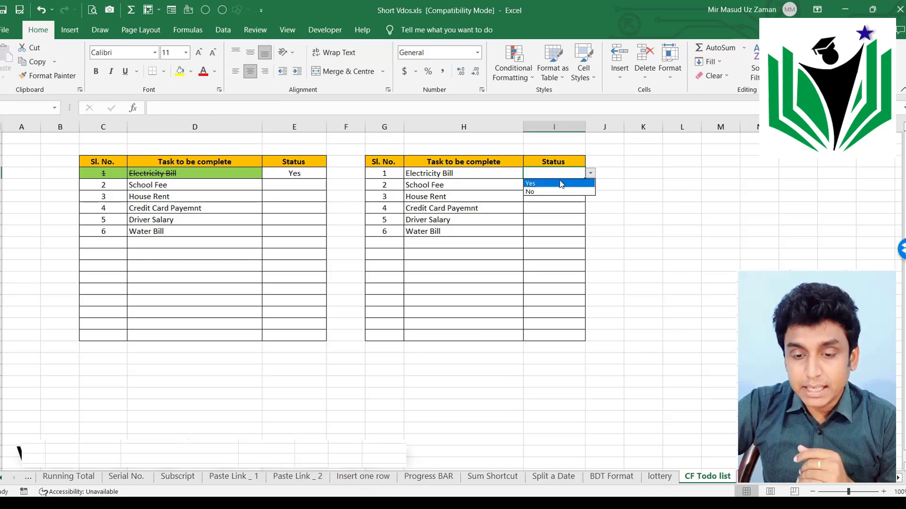
{"action": "left_click", "coordinate": [552, 184]}
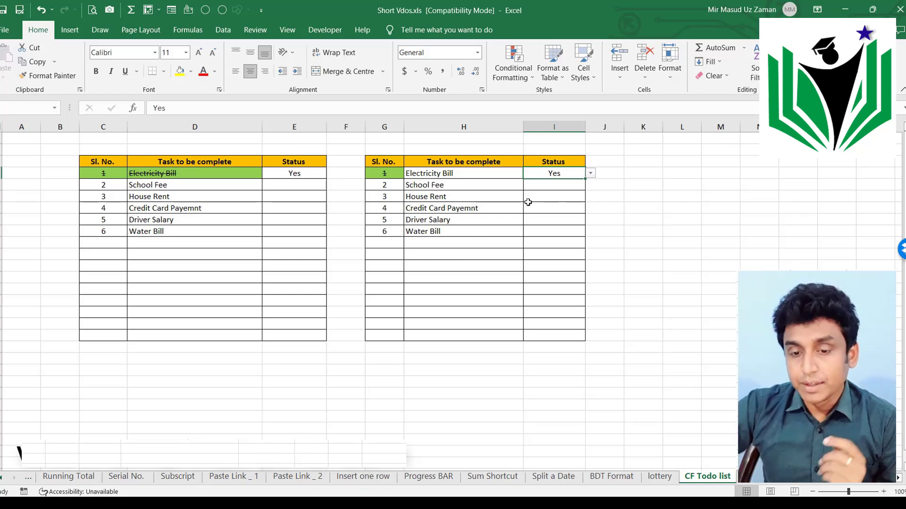
- Extend the conditional formatting rule on cell G4 so that it applies to =$G$4:$H$18
{"action": "left_click", "coordinate": [390, 175]}
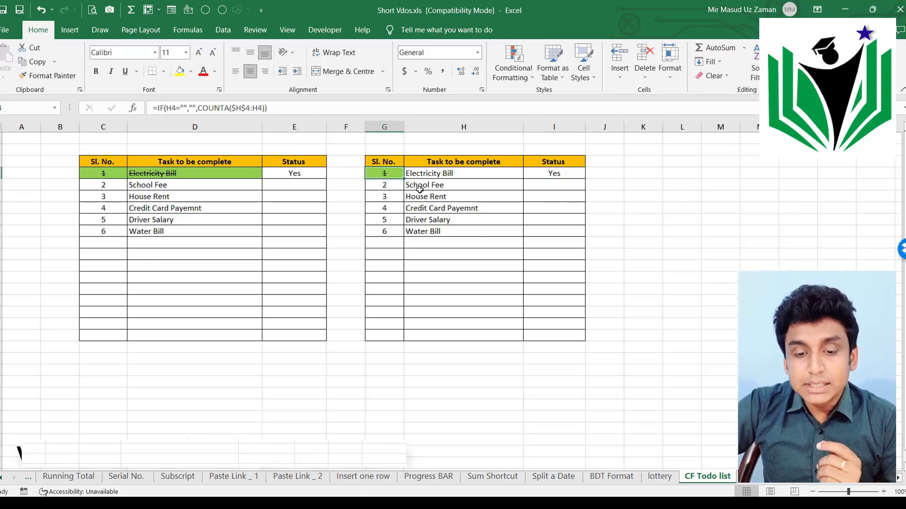
{"action": "left_click_drag", "start_coordinate": [420, 189], "coordinate": [461, 220]}
{"action": "left_click", "coordinate": [406, 184]}
{"action": "left_click", "coordinate": [398, 172]}
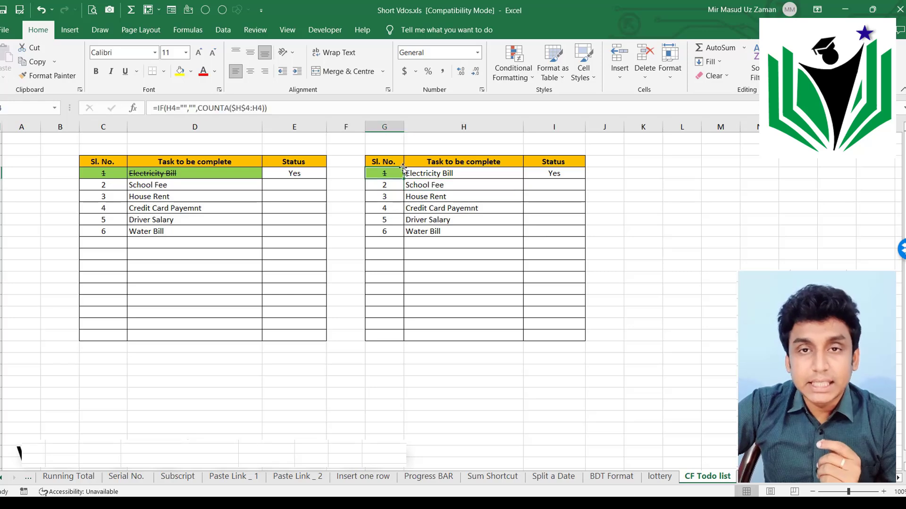
{"action": "left_click", "coordinate": [514, 77]}
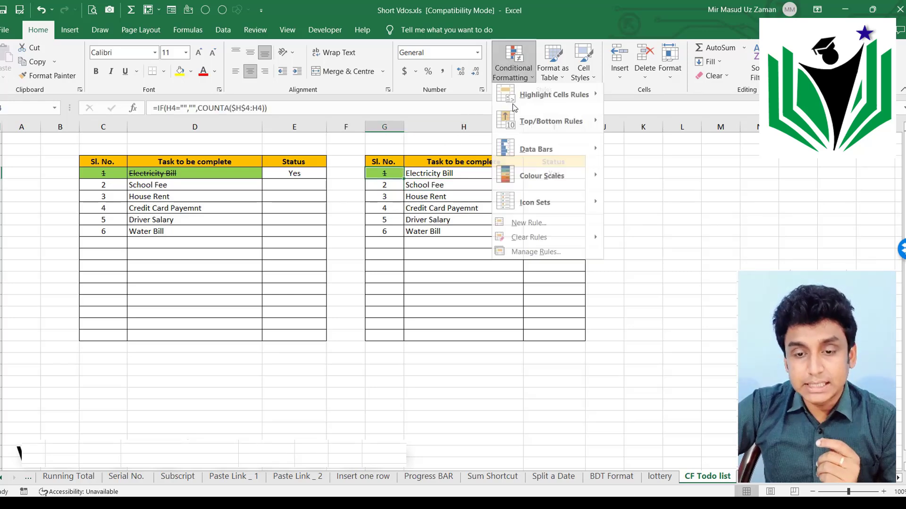
{"action": "left_click", "coordinate": [545, 255]}
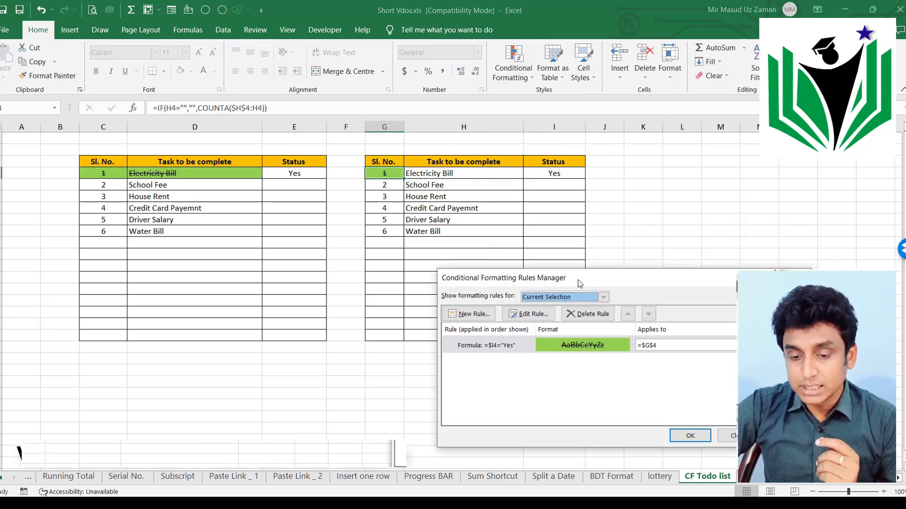
{"action": "left_click_drag", "start_coordinate": [576, 283], "coordinate": [500, 289]}
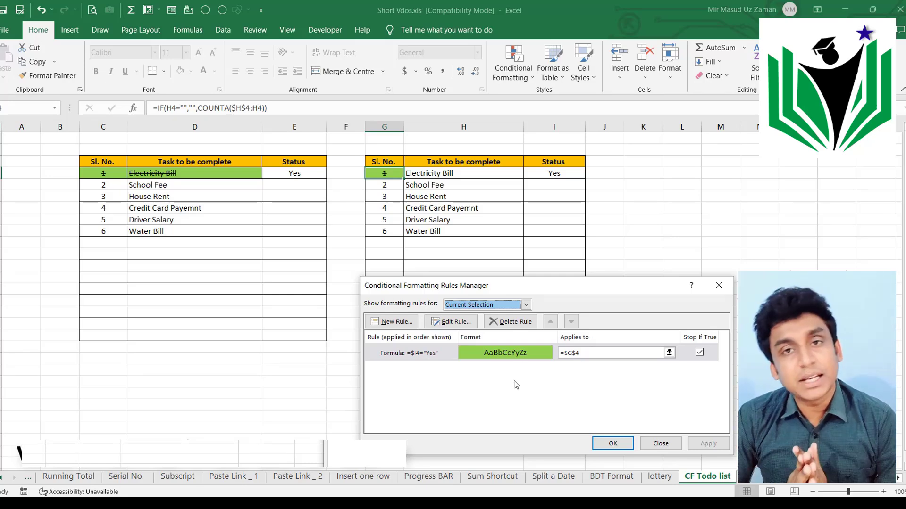
{"action": "left_click_drag", "start_coordinate": [592, 288], "coordinate": [592, 318]}
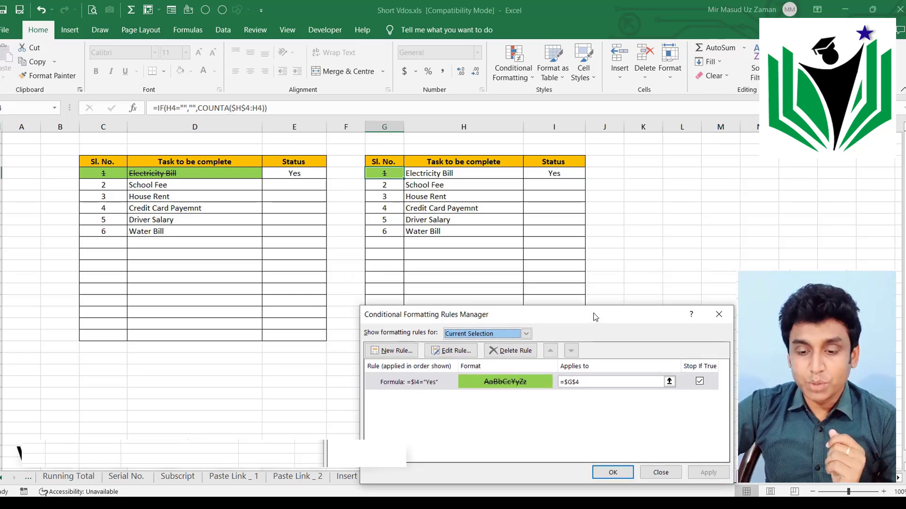
{"action": "left_click", "coordinate": [669, 381]}
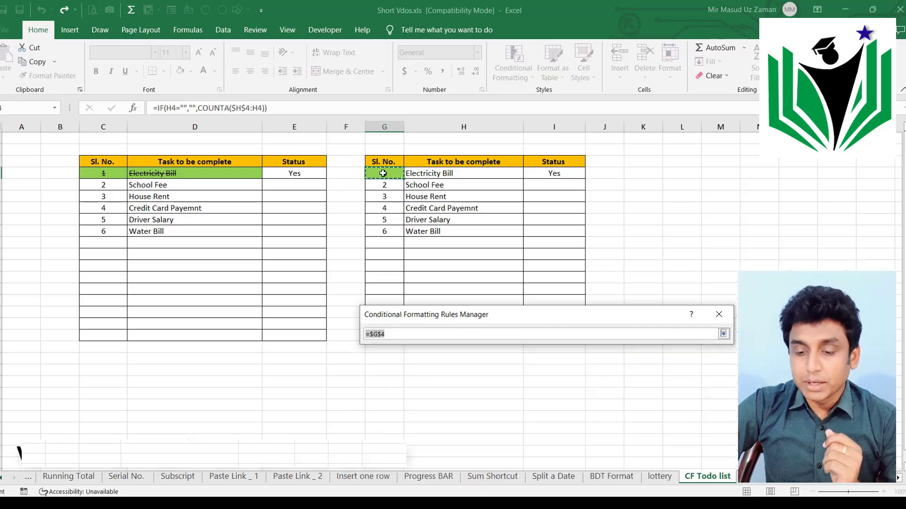
{"action": "left_click_drag", "start_coordinate": [383, 173], "coordinate": [524, 332]}
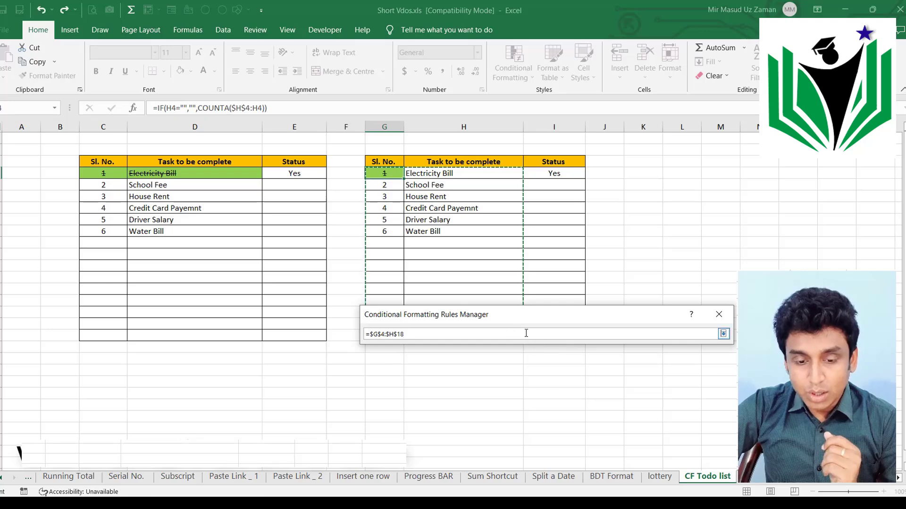
{"action": "key", "text": "Return"}
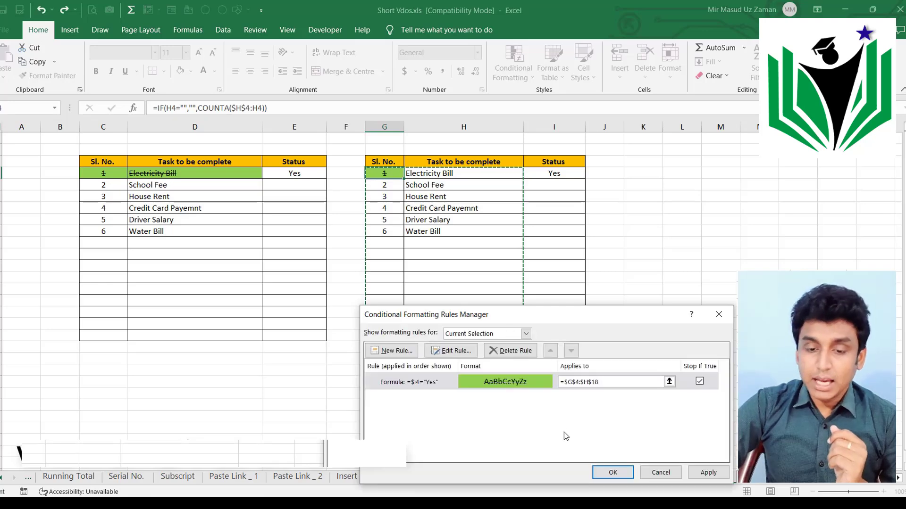
{"action": "left_click", "coordinate": [612, 472]}
{"action": "left_click", "coordinate": [533, 250]}
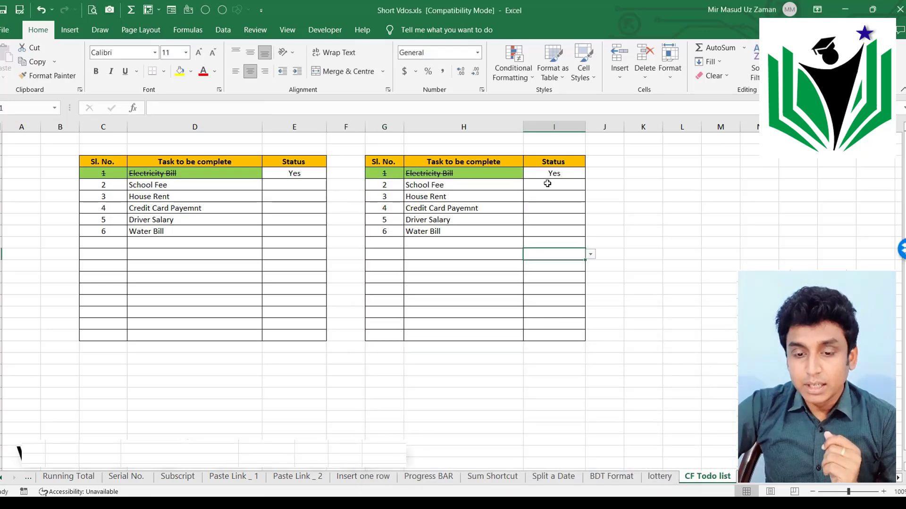
- In the second table, set the status of School Fee to Yes, House Rent to No and the credit card payment to Yes
{"action": "left_click", "coordinate": [547, 185]}
{"action": "left_click", "coordinate": [590, 184]}
{"action": "left_click", "coordinate": [542, 196]}
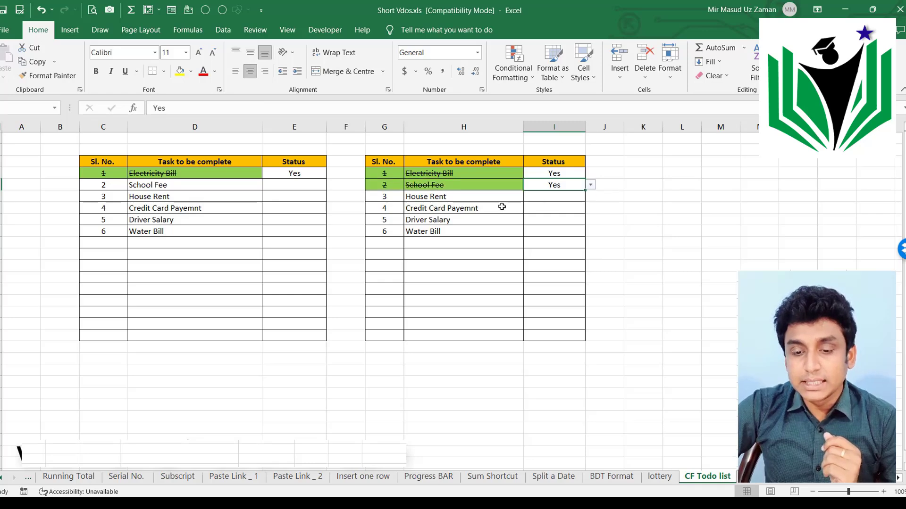
{"action": "left_click", "coordinate": [551, 197]}
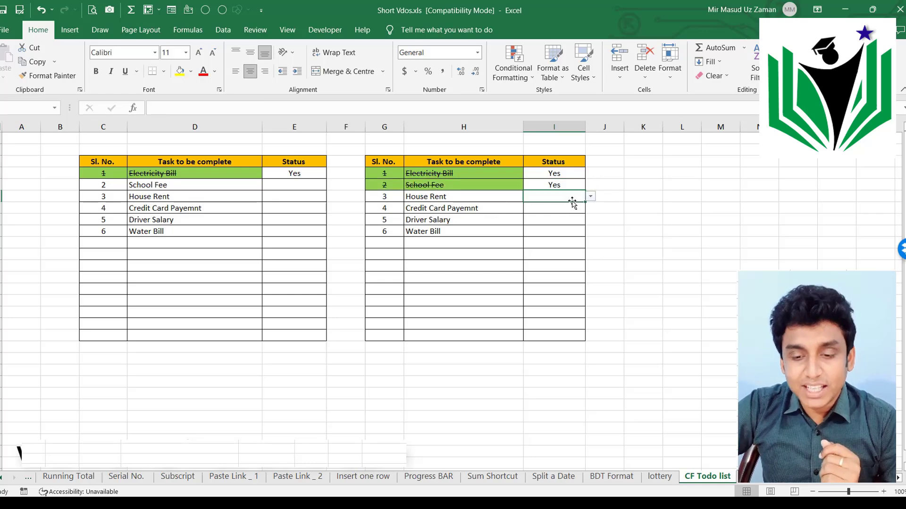
{"action": "left_click", "coordinate": [590, 196]}
{"action": "left_click", "coordinate": [546, 217]}
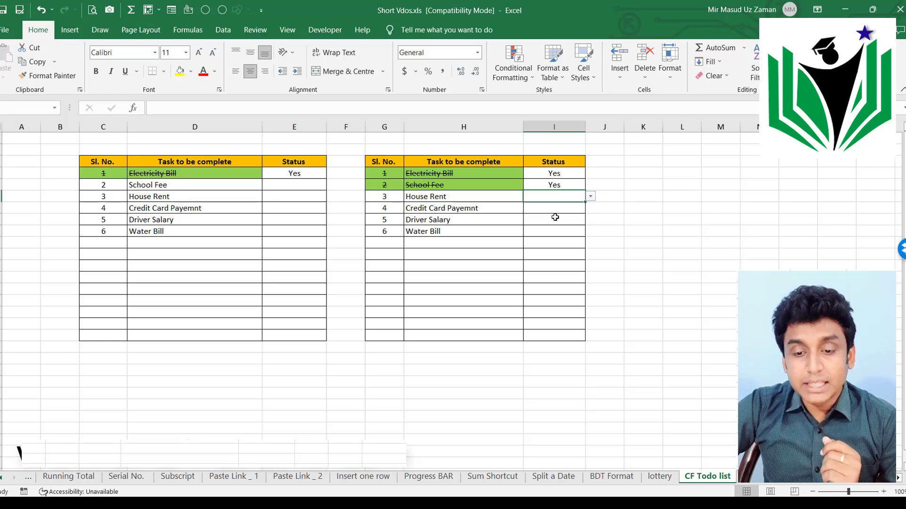
{"action": "left_click", "coordinate": [565, 211]}
{"action": "left_click", "coordinate": [590, 210]}
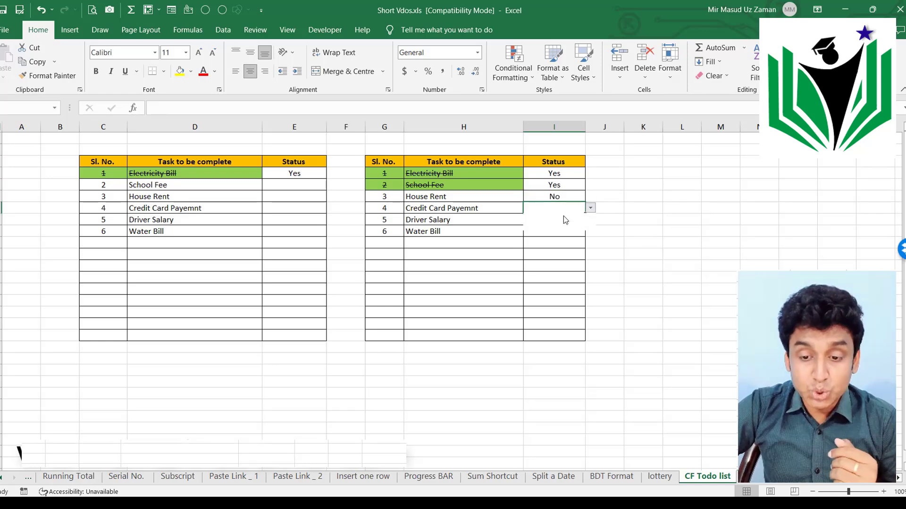
{"action": "left_click", "coordinate": [547, 218]}
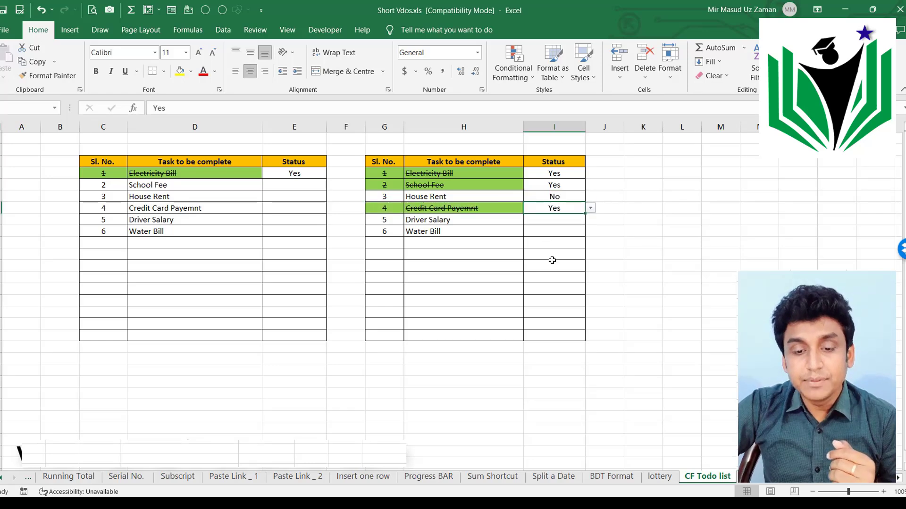
- Add a task named Misc. below Water Bill in the second table and set its status to Yes
{"action": "left_click", "coordinate": [431, 241]}
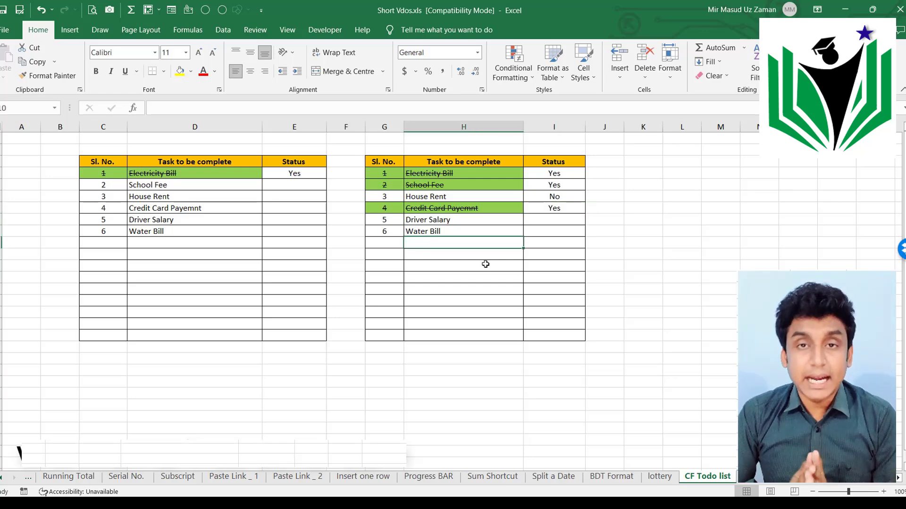
{"action": "type", "text": "Misc."}
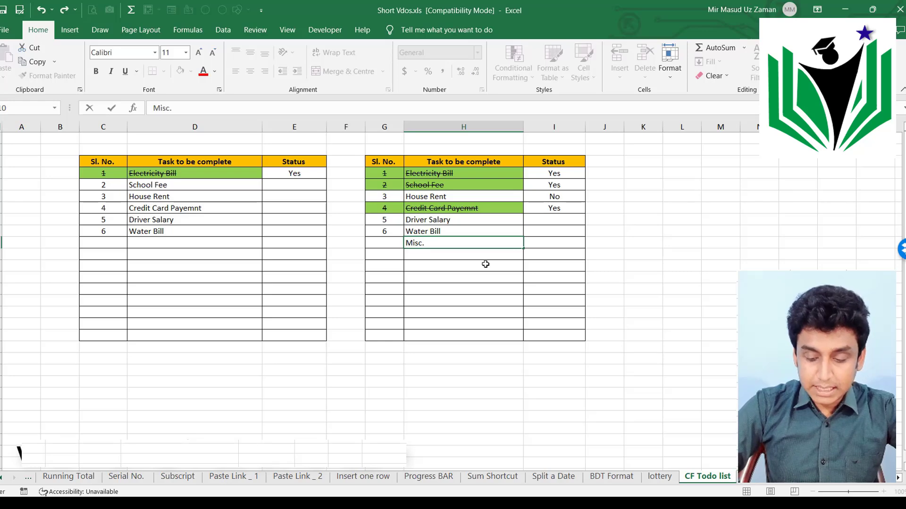
{"action": "key", "text": "Tab"}
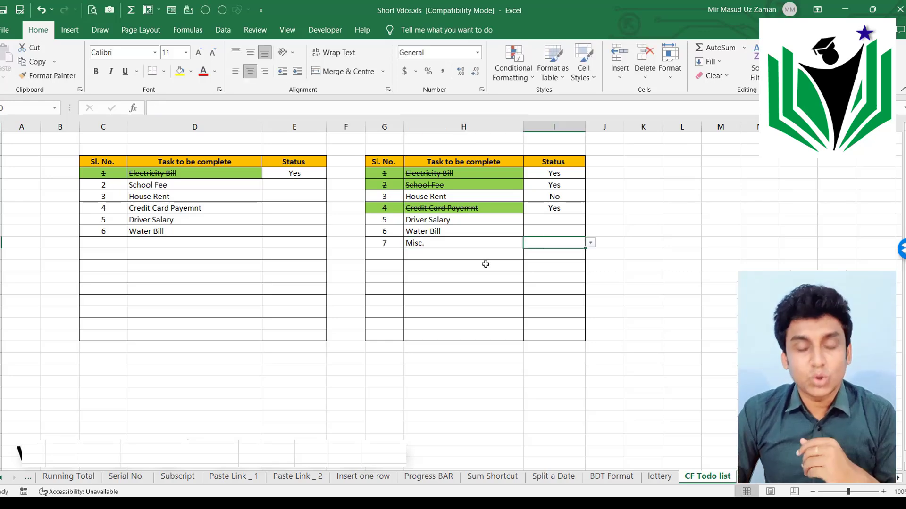
{"action": "left_click", "coordinate": [590, 243]}
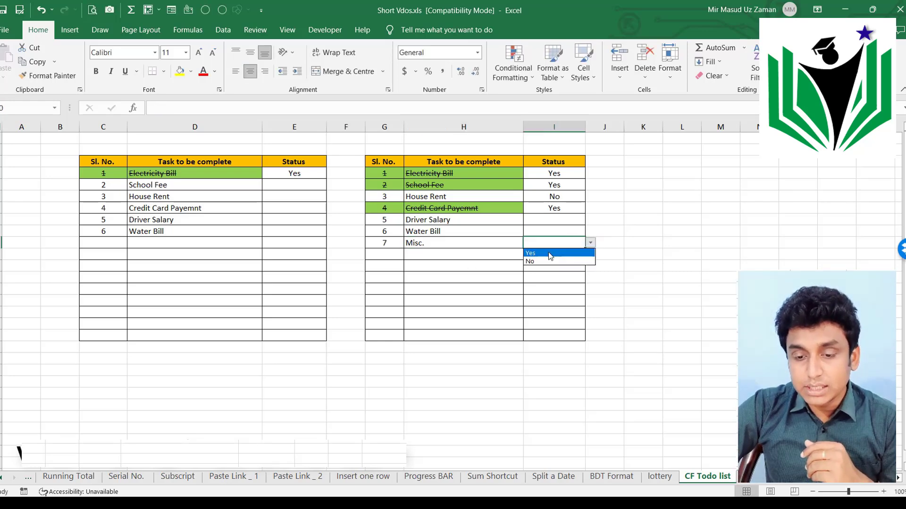
{"action": "left_click", "coordinate": [549, 254]}
{"action": "left_click", "coordinate": [525, 289]}
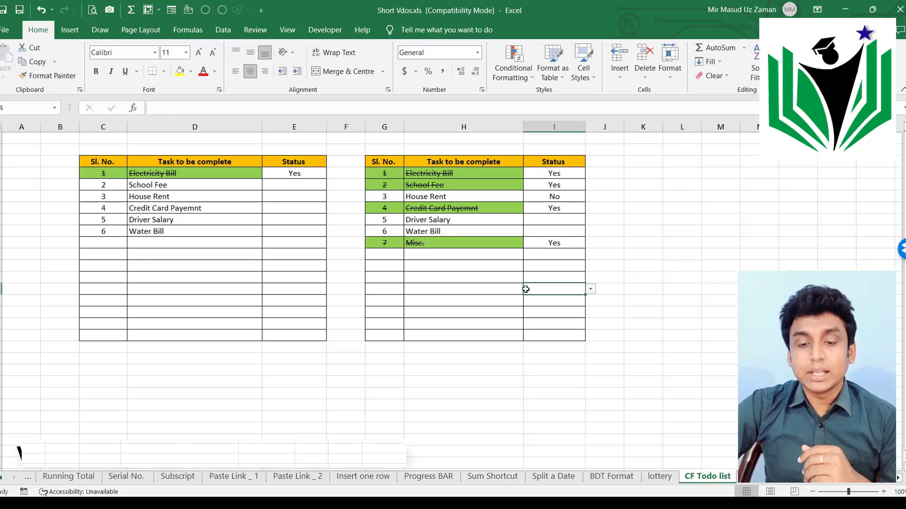